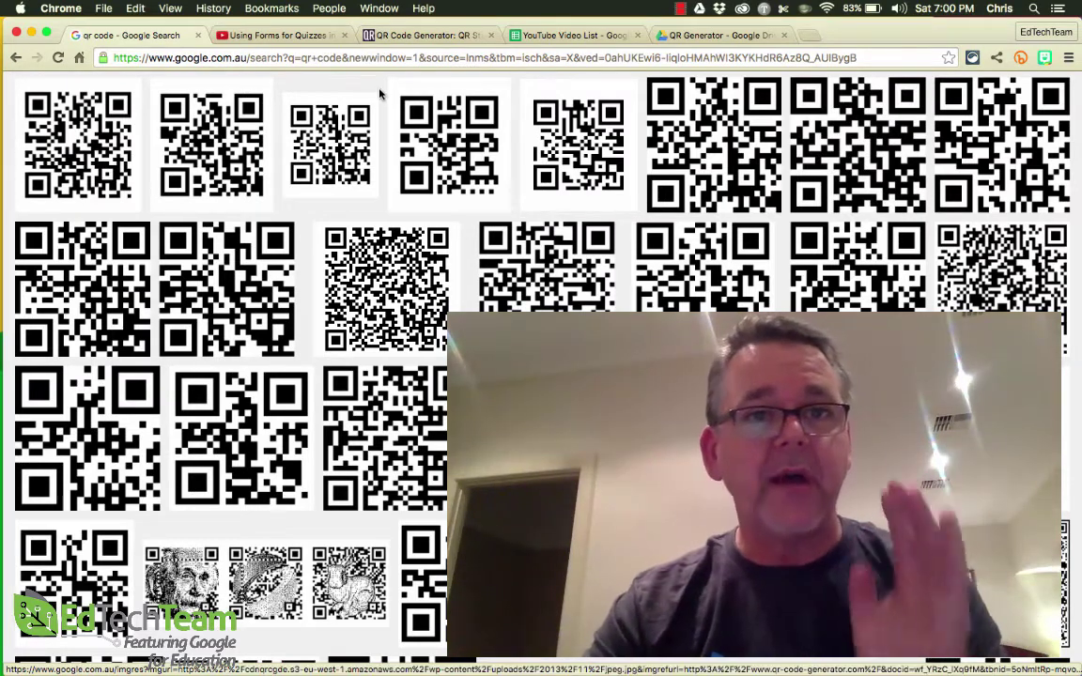
# Return to the 'Using Forms for Quizzes in Google Classroom' YouTube video and select its watch URL to copy it.
pyautogui.click(287, 36)
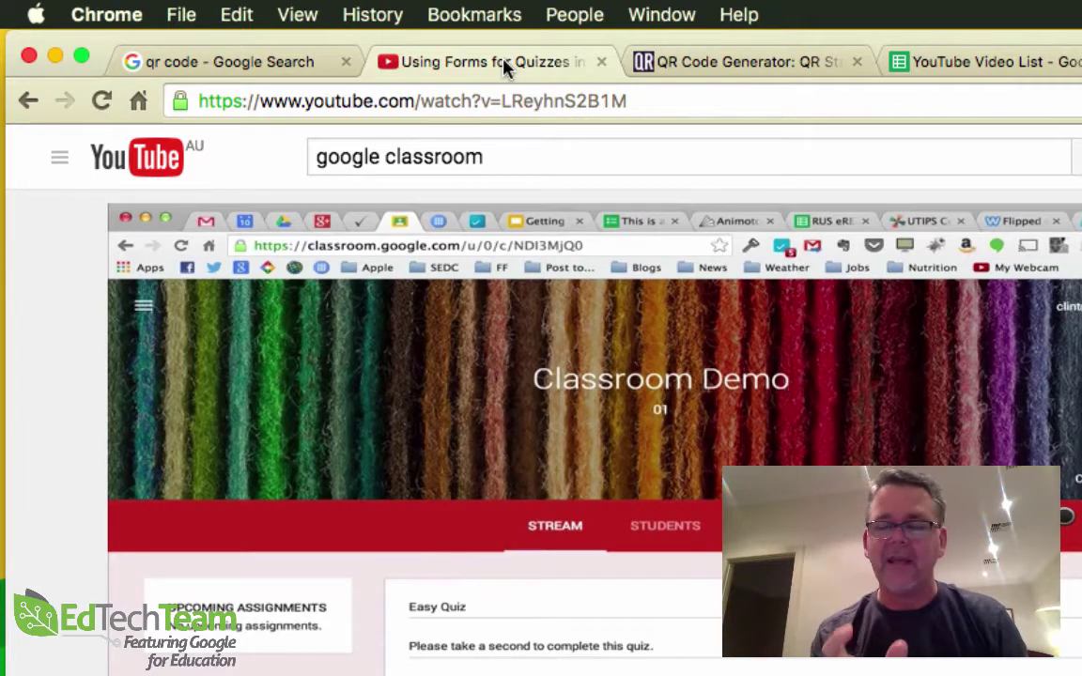
pyautogui.click(241, 68)
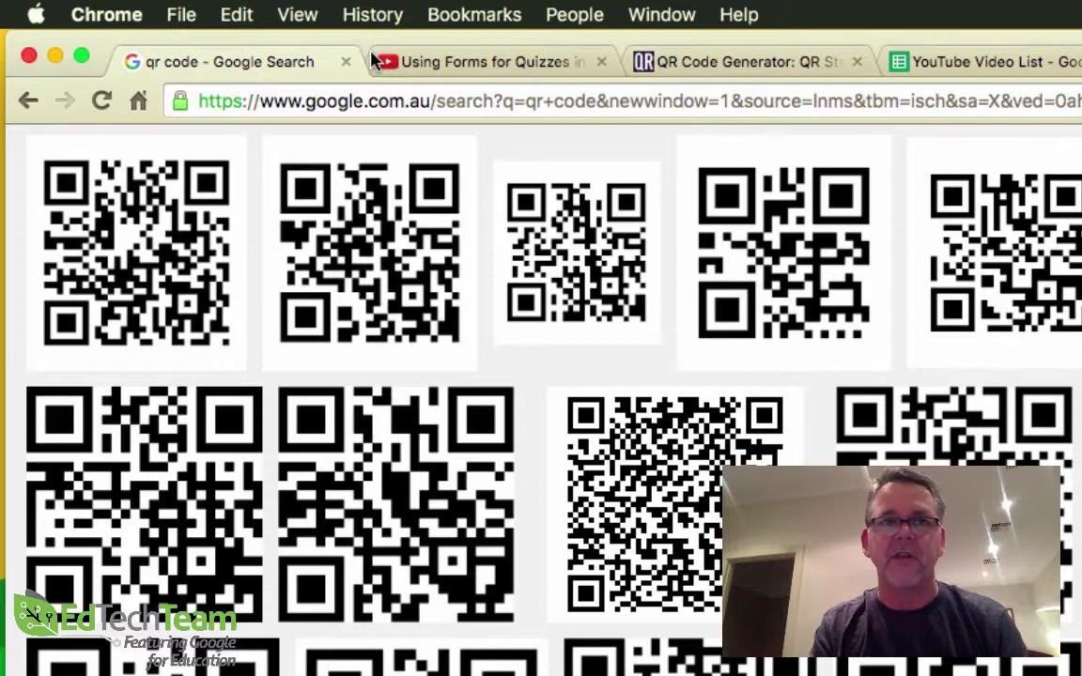
pyautogui.click(427, 62)
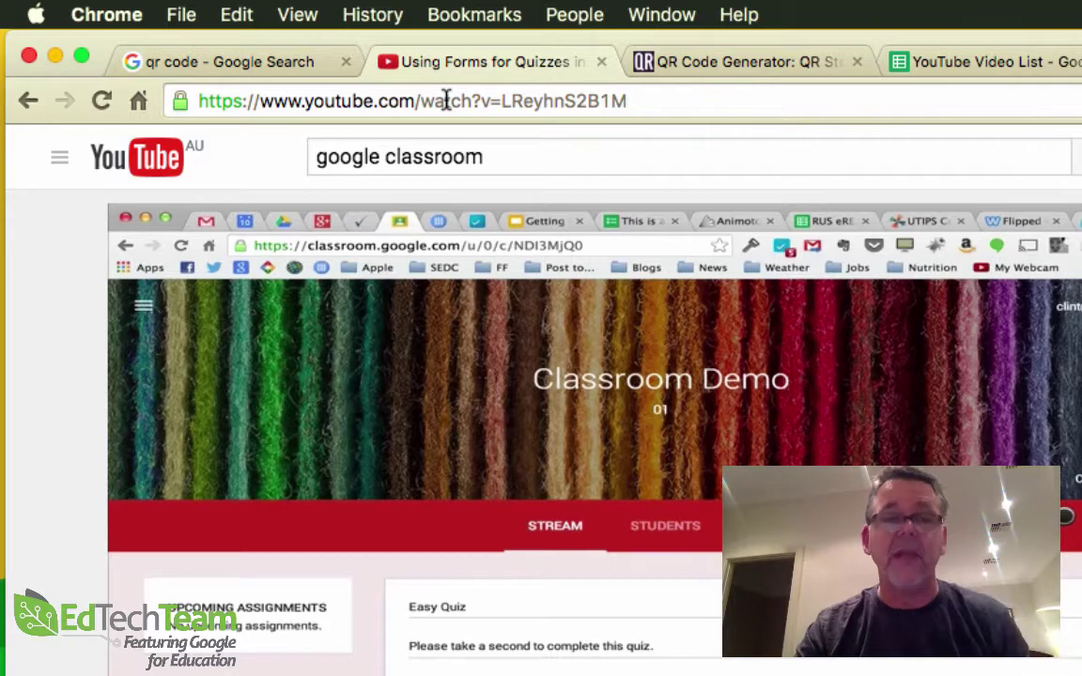
pyautogui.click(446, 101)
pyautogui.hotkey('ctrl', 'c')
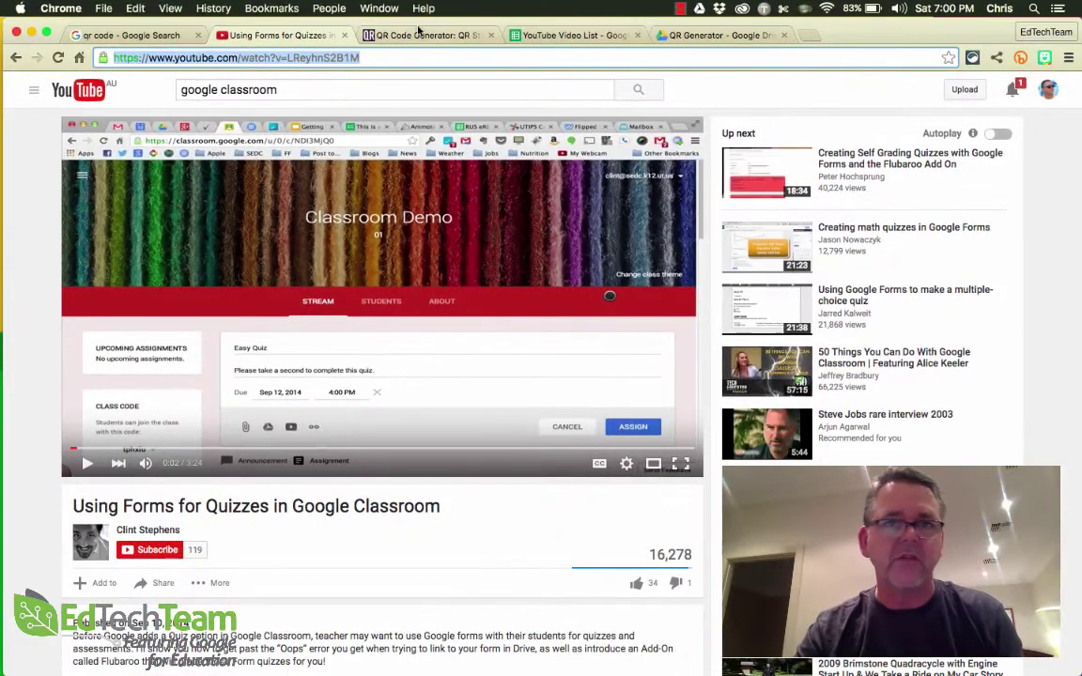
pyautogui.click(419, 35)
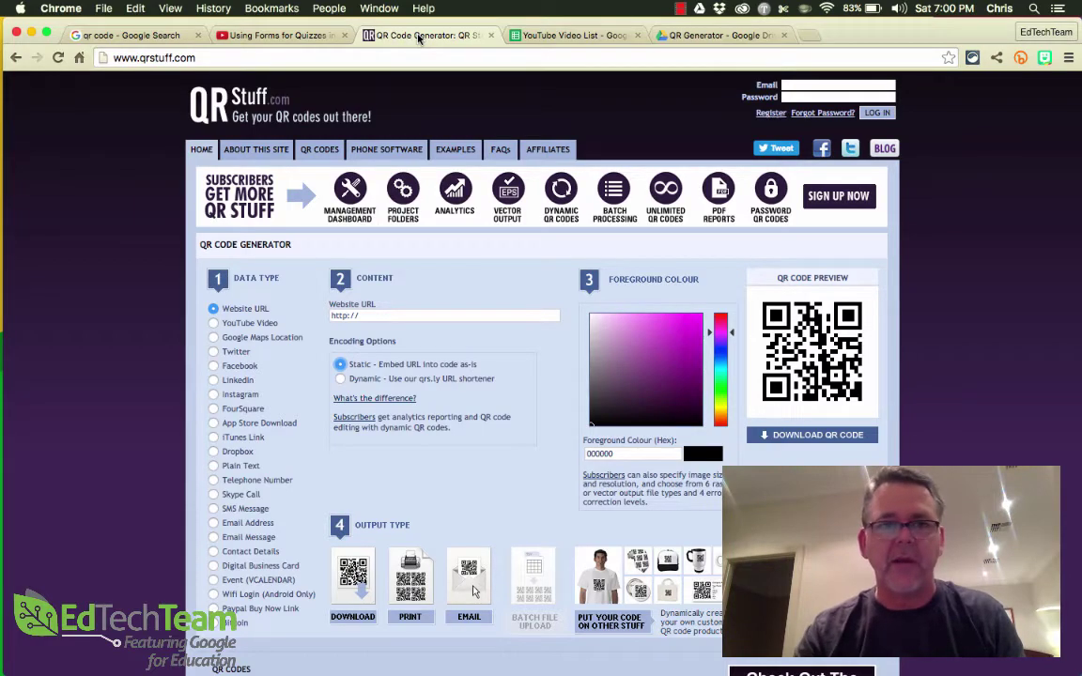
pyautogui.click(373, 316)
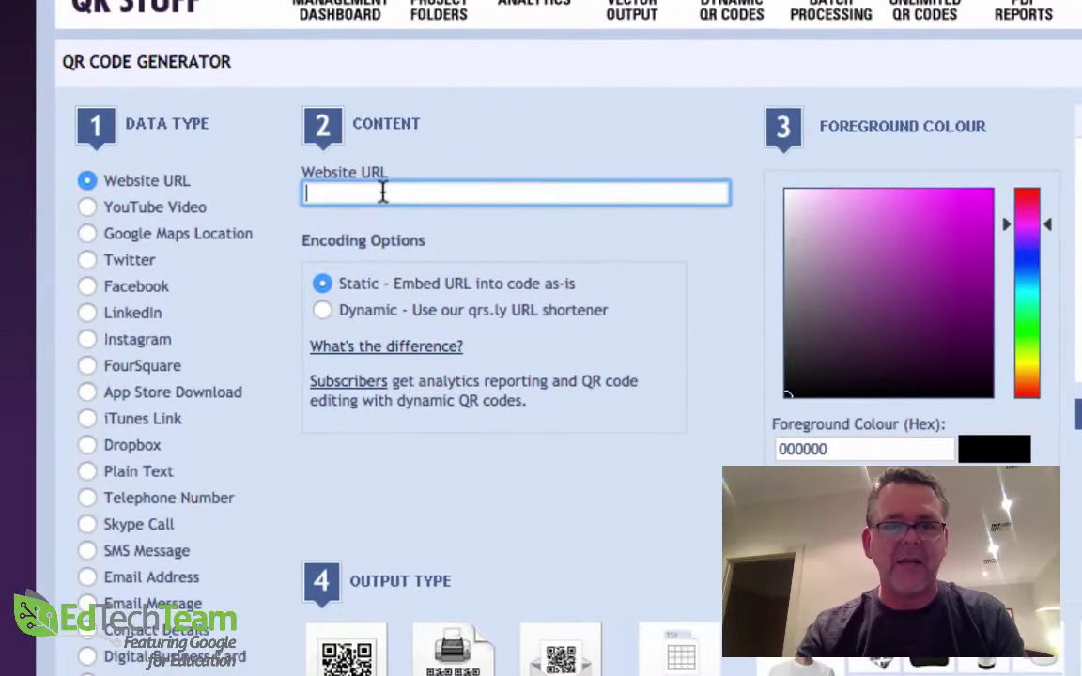
pyautogui.hotkey('ctrl', 'v')
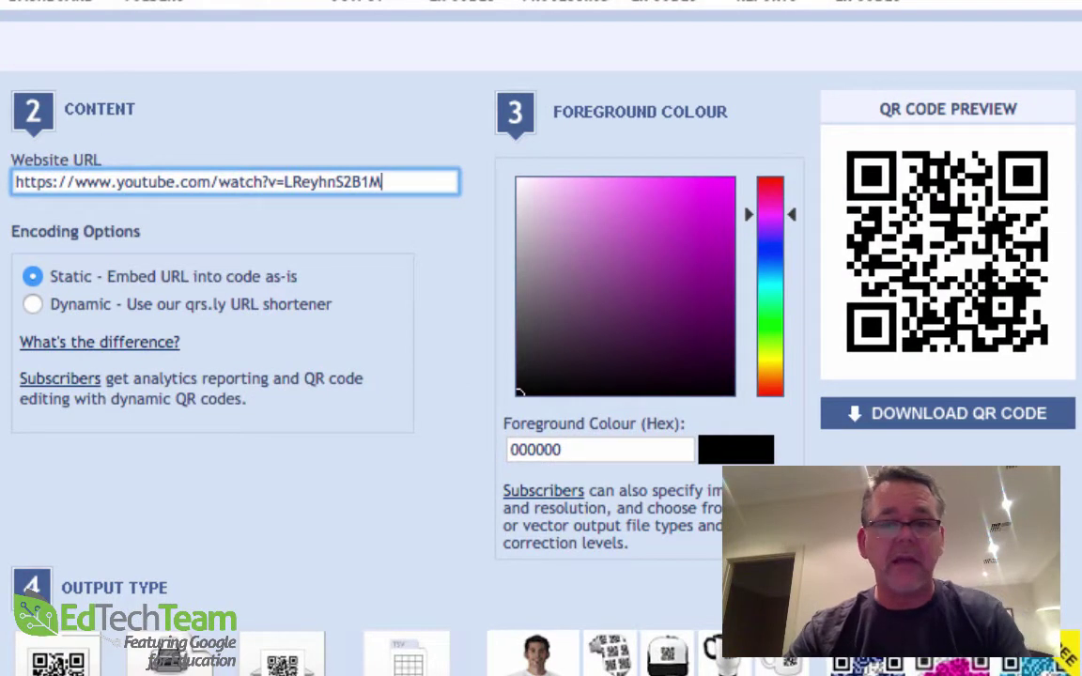
pyautogui.press('Tab')
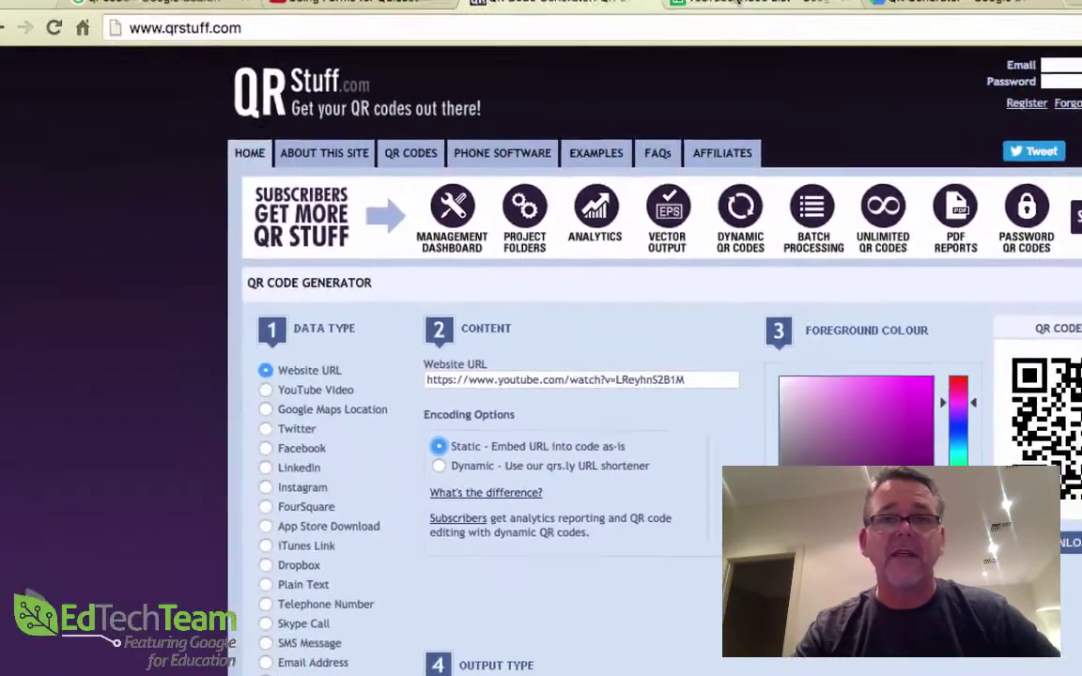
# Switch to the YouTube Video List sheet and select the empty cell below the seven links.
pyautogui.click(746, 12)
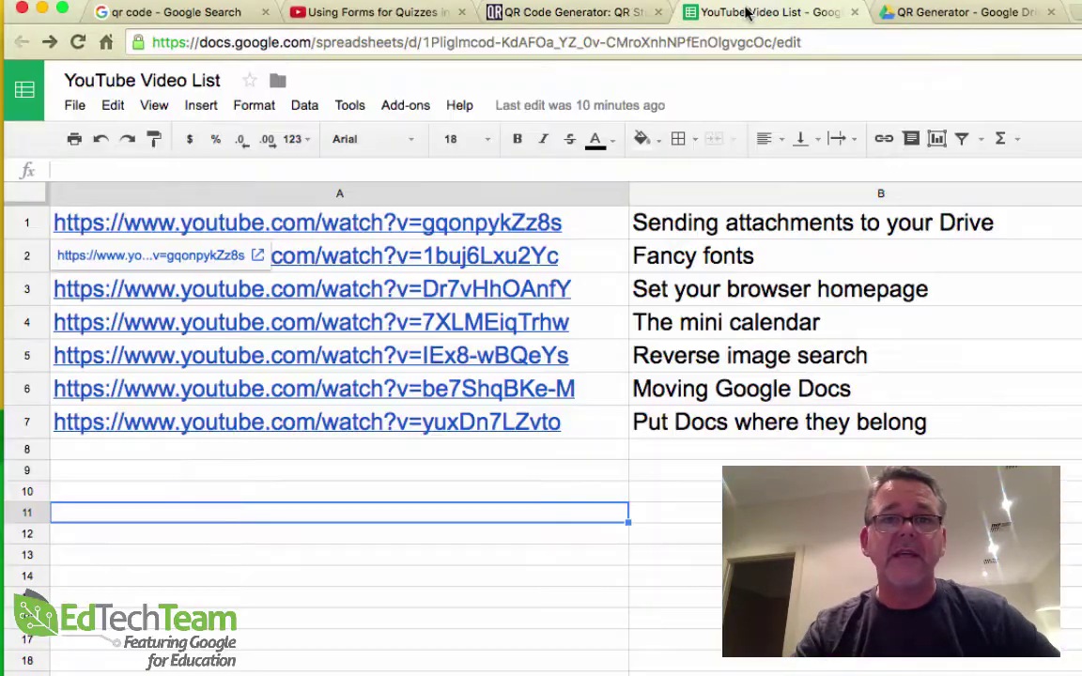
pyautogui.click(651, 533)
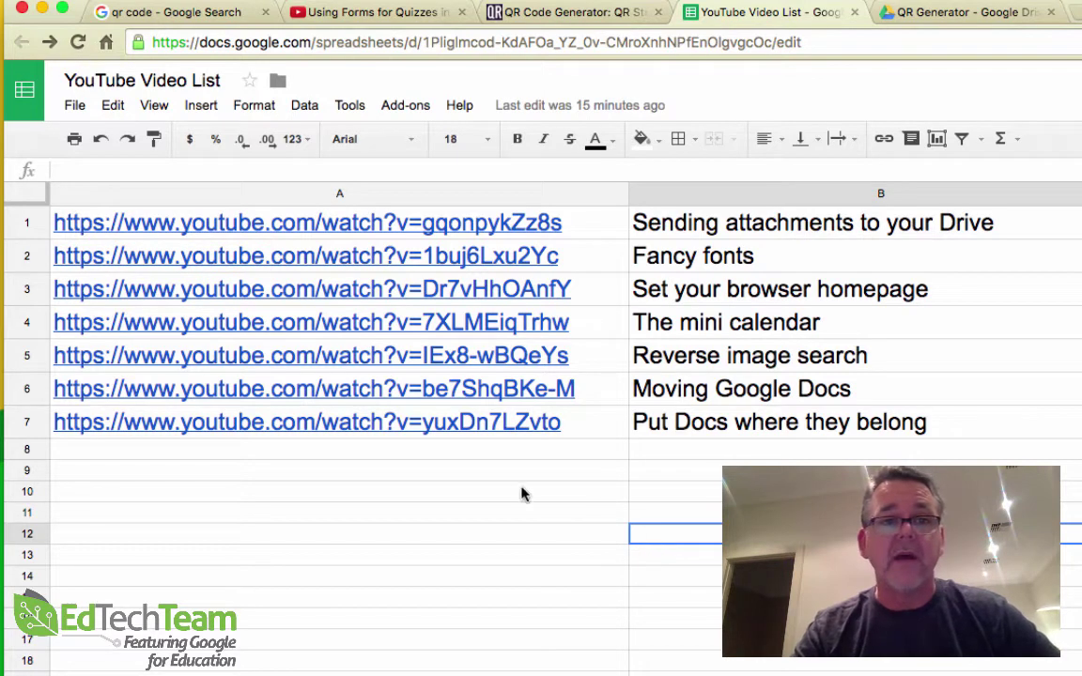
pyautogui.moveTo(404, 254)
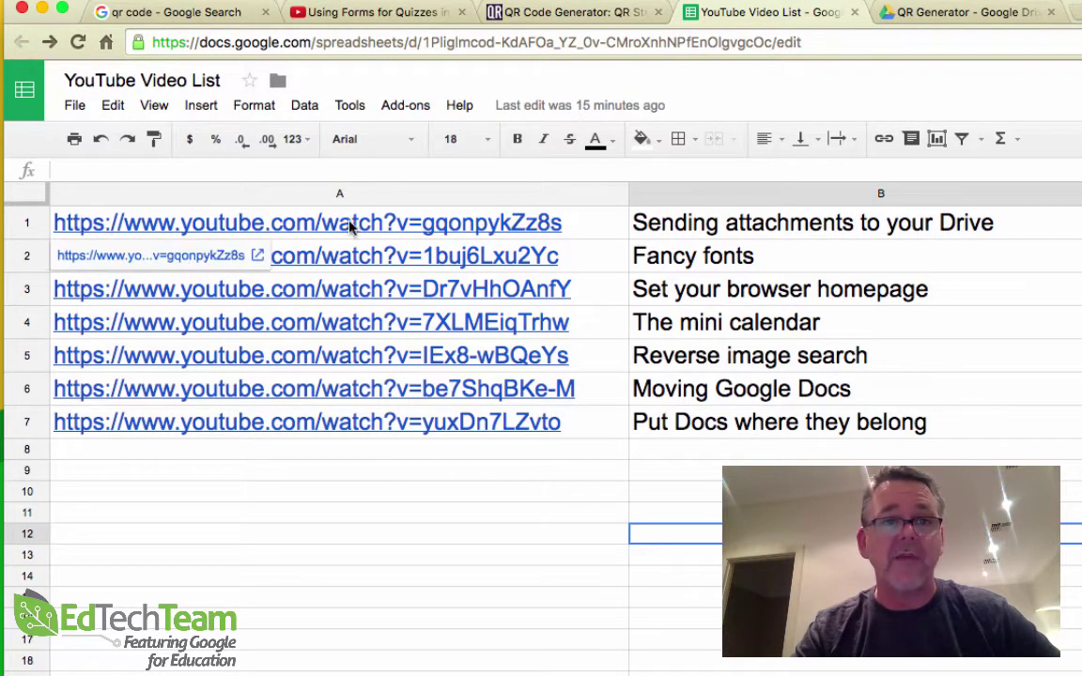
pyautogui.click(373, 498)
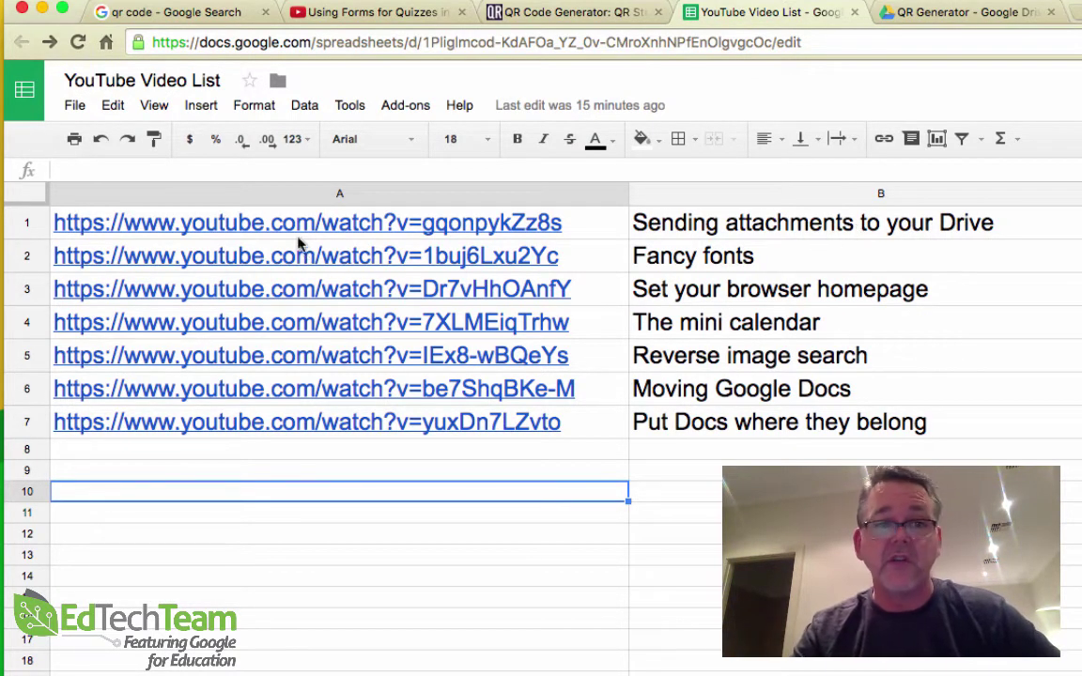
pyautogui.moveTo(393, 235)
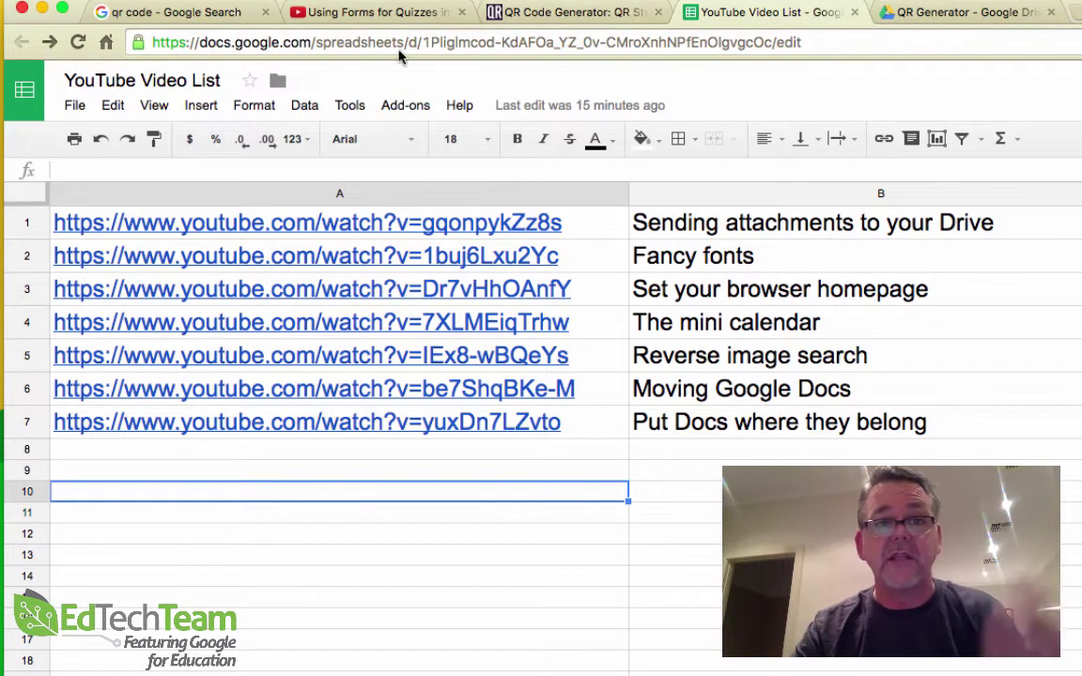
# Add the copied video URL in A8 and the title 'Google Classroom' in B8.
pyautogui.click(303, 451)
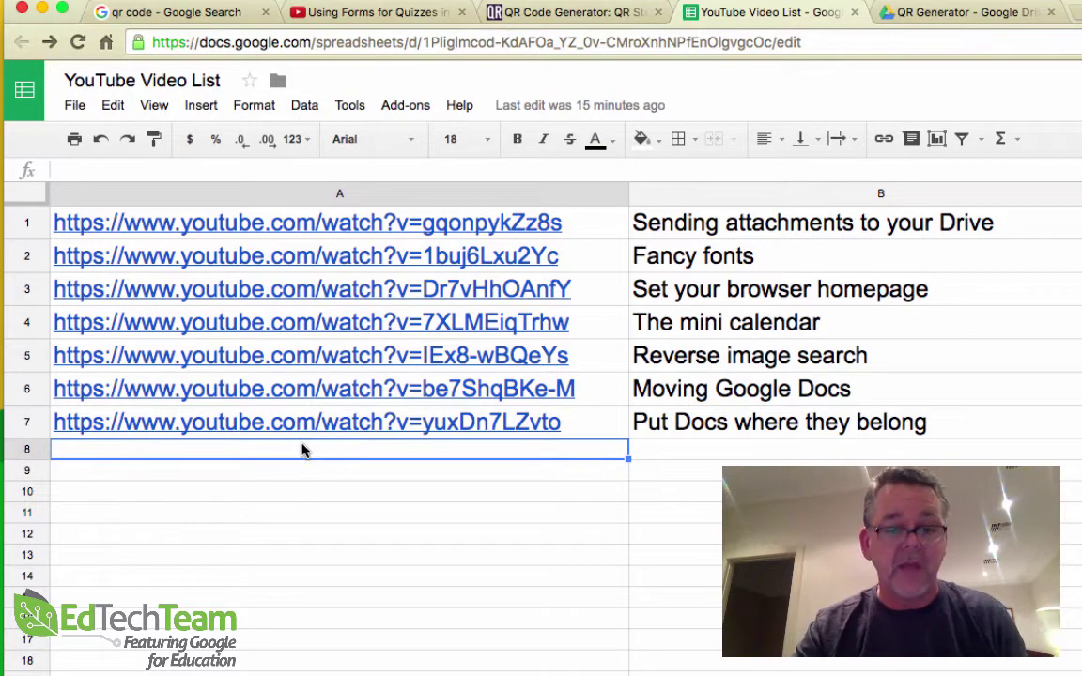
pyautogui.press('super+v')
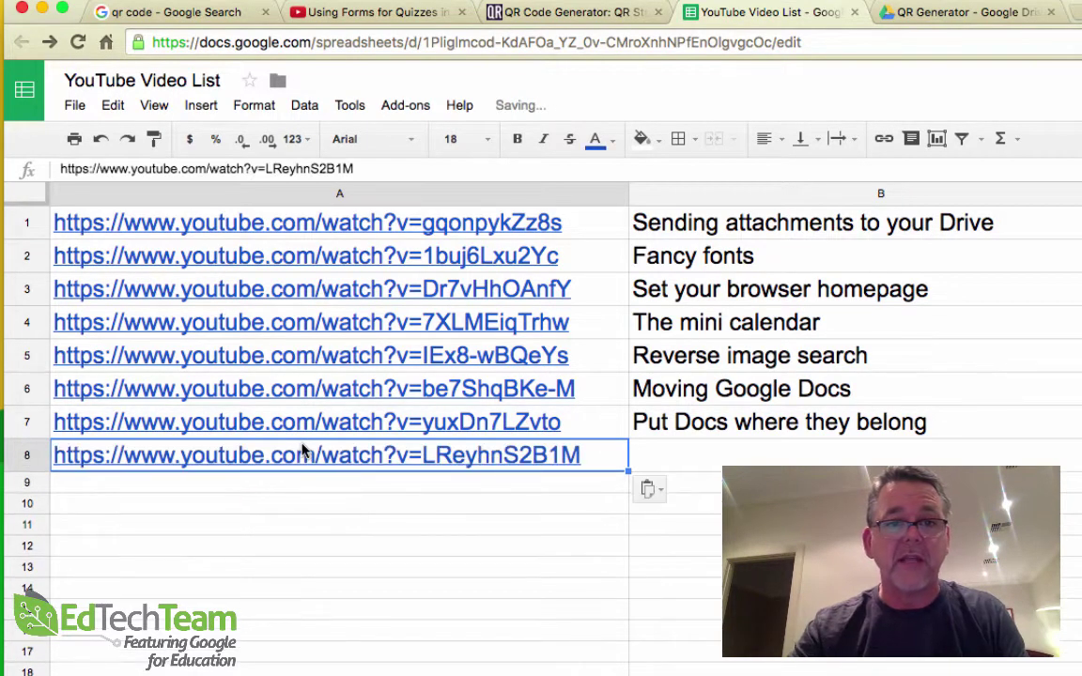
pyautogui.click(662, 460)
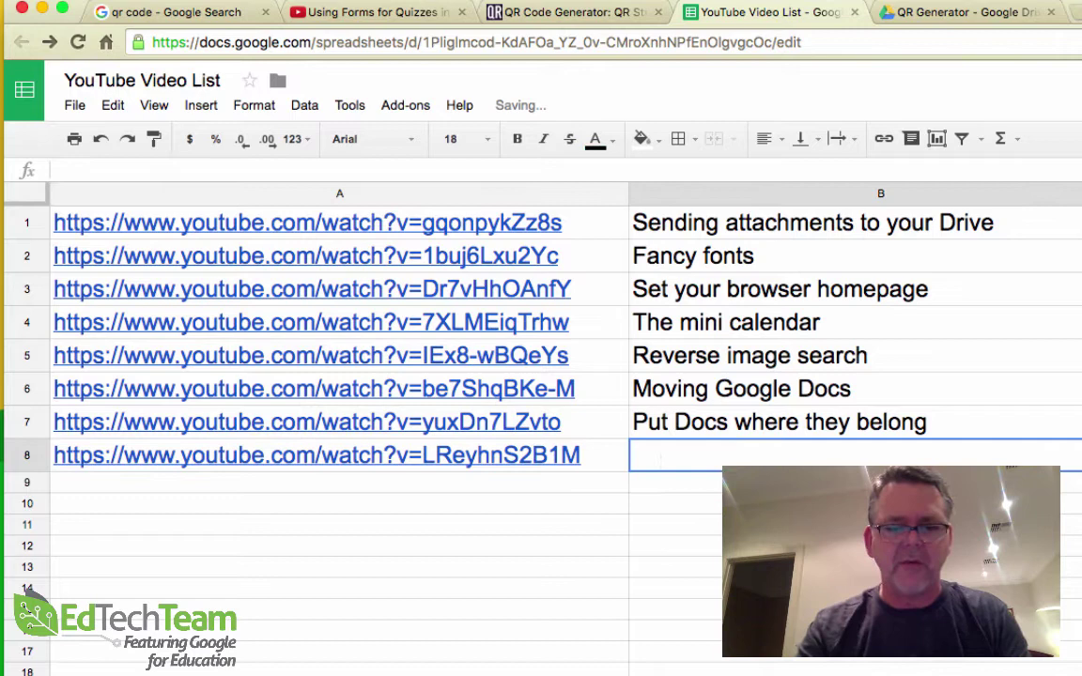
pyautogui.write('Google Classroom')
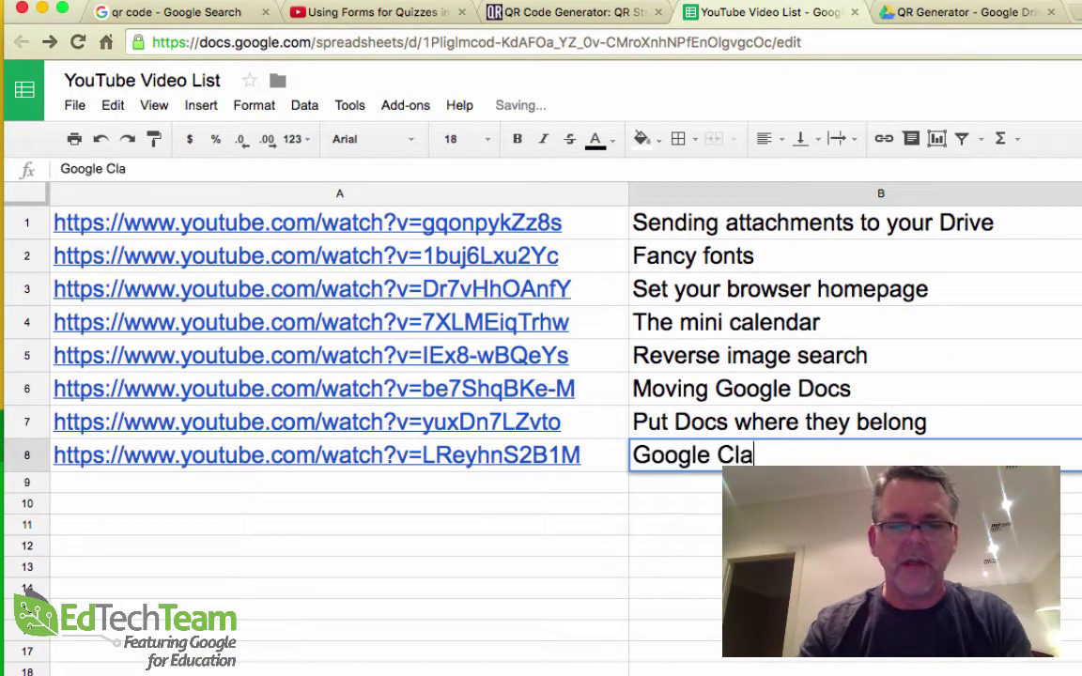
pyautogui.click(672, 588)
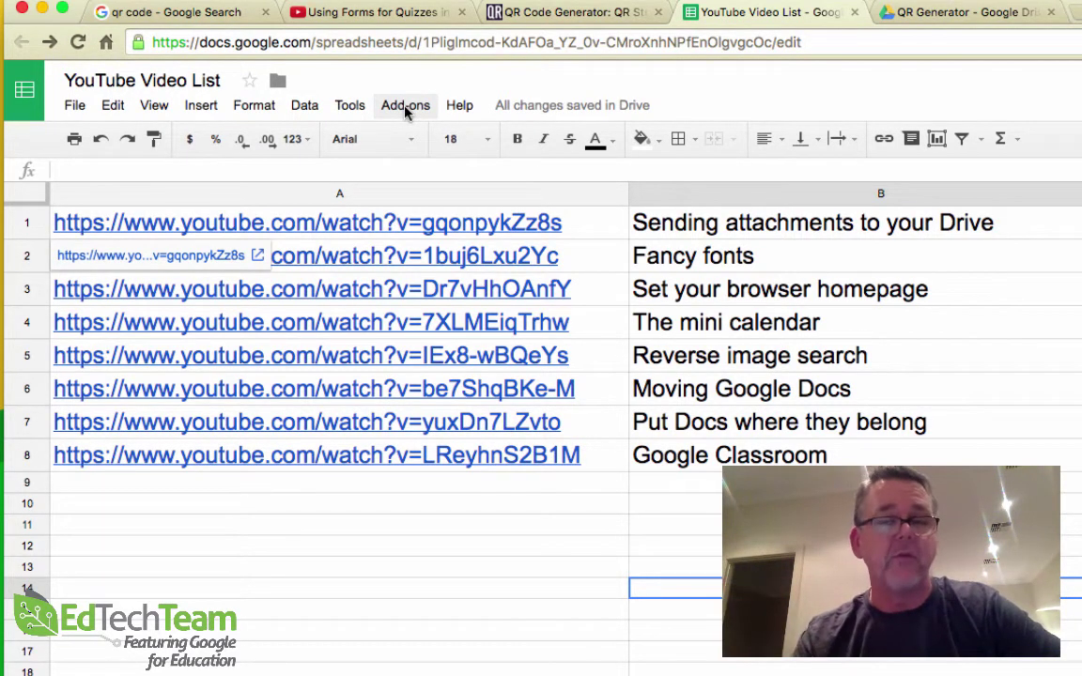
# Bring up the QR Code Generator add-on's Start and Help options from Add-ons.
pyautogui.click(407, 109)
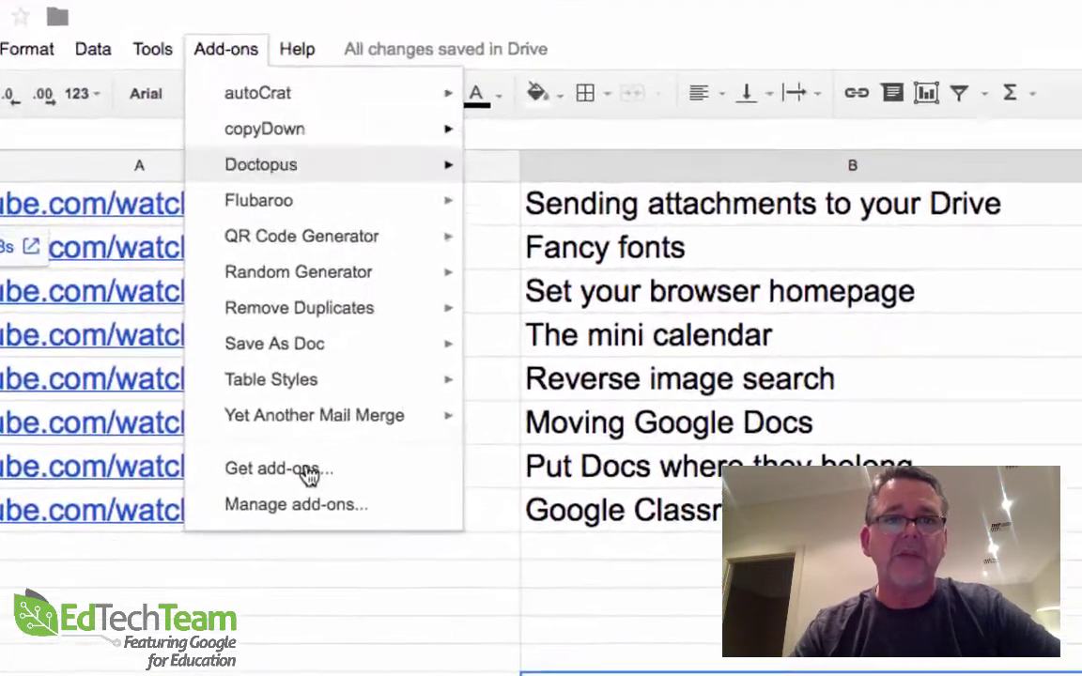
pyautogui.press('Down')
pyautogui.press('Down')
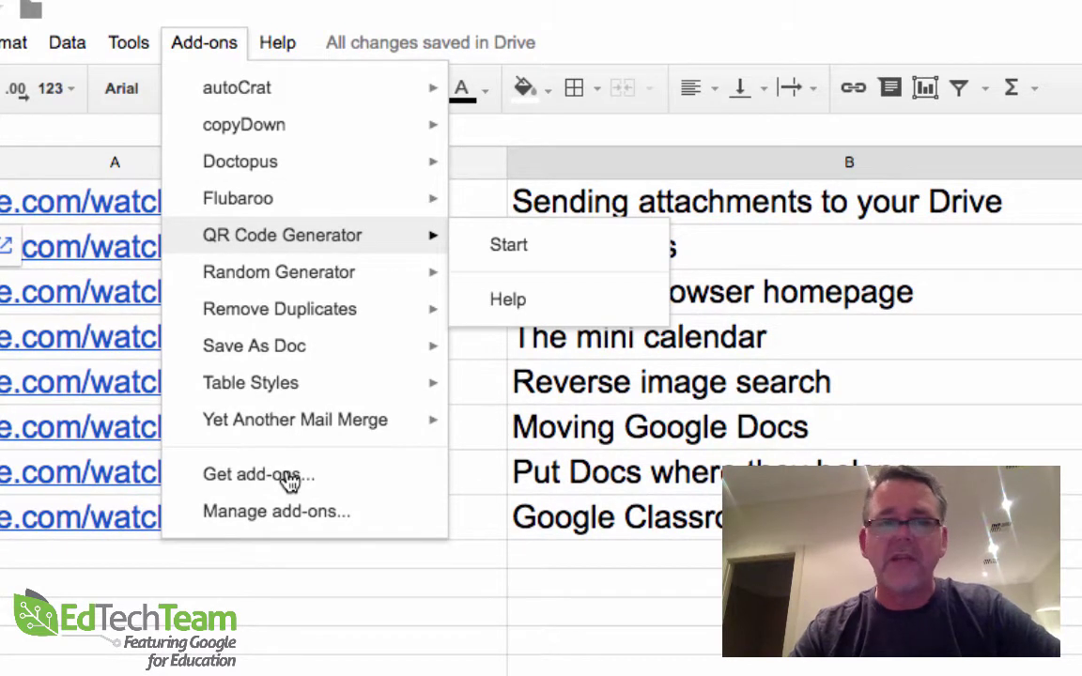
pyautogui.press('Down')
pyautogui.press('Down')
pyautogui.press('Down')
pyautogui.press('Down')
pyautogui.press('Down')
pyautogui.press('Down')
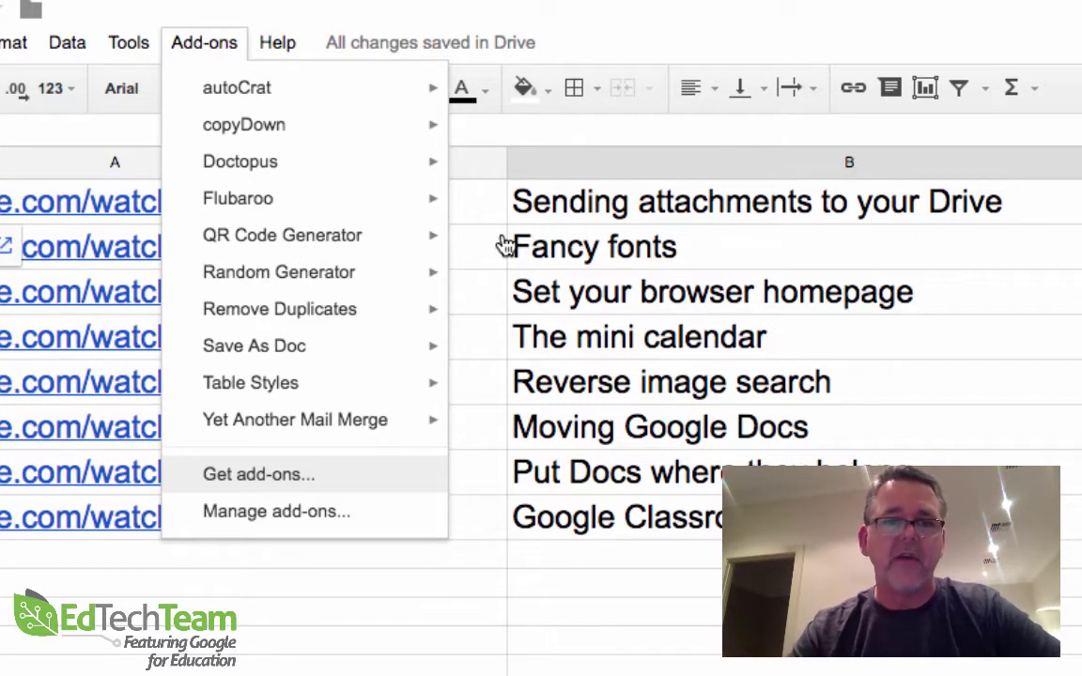
pyautogui.press('Up')
pyautogui.press('Up')
pyautogui.press('Up')
pyautogui.press('Up')
pyautogui.press('Up')
pyautogui.press('Up')
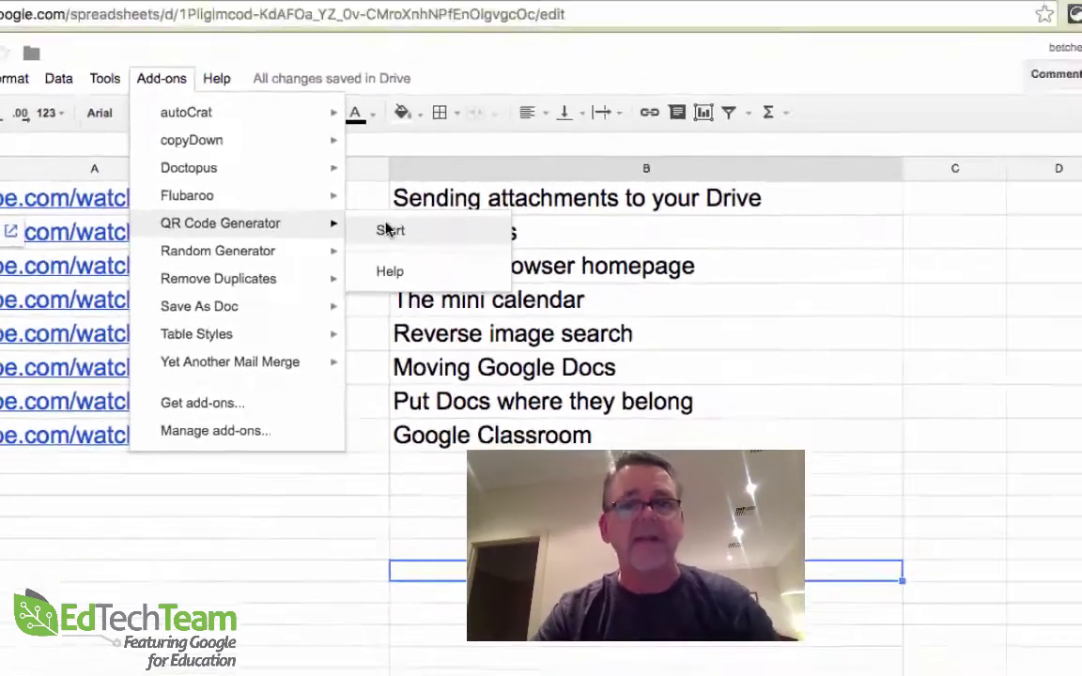
# Start QR Code Generator at Extra Large (300px), saving as PNG instead of Document.
pyautogui.click(387, 230)
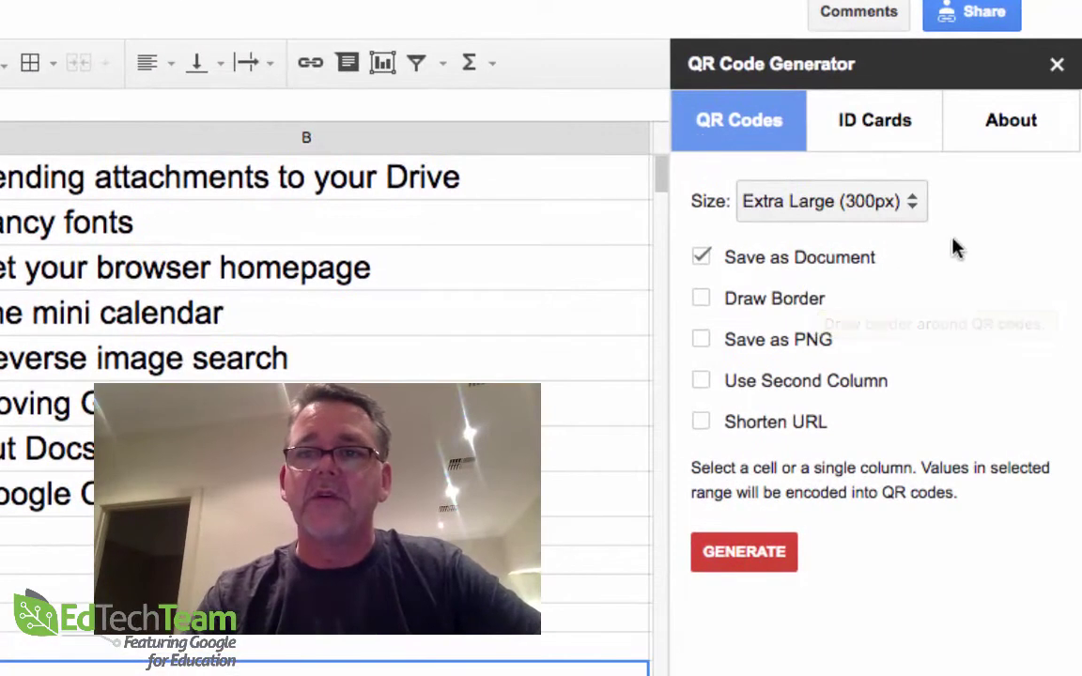
pyautogui.press('space')
pyautogui.press('Up')
pyautogui.press('Up')
pyautogui.press('Up')
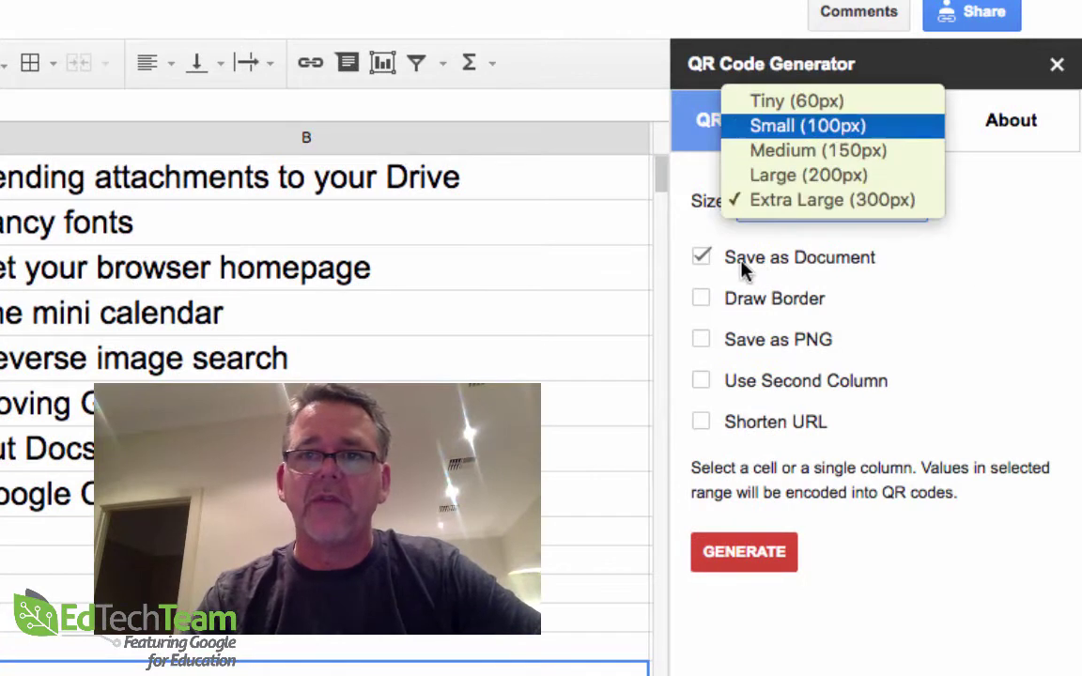
pyautogui.press('Up')
pyautogui.press('Down')
pyautogui.press('Down')
pyautogui.press('Down')
pyautogui.press('Down')
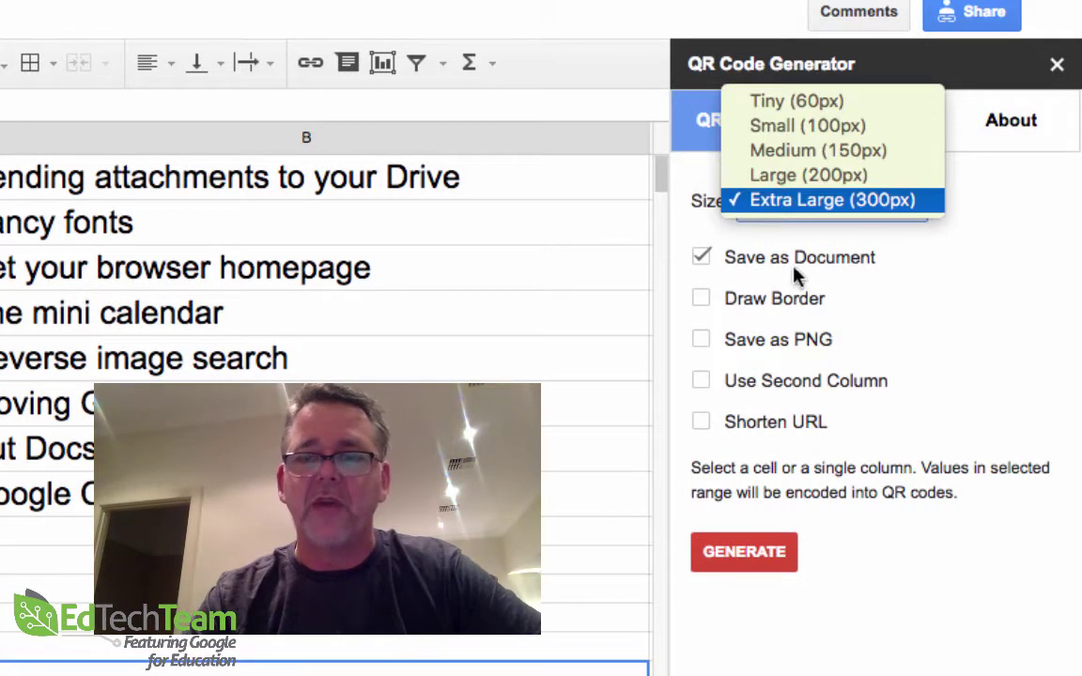
pyautogui.press('Down')
pyautogui.click(702, 340)
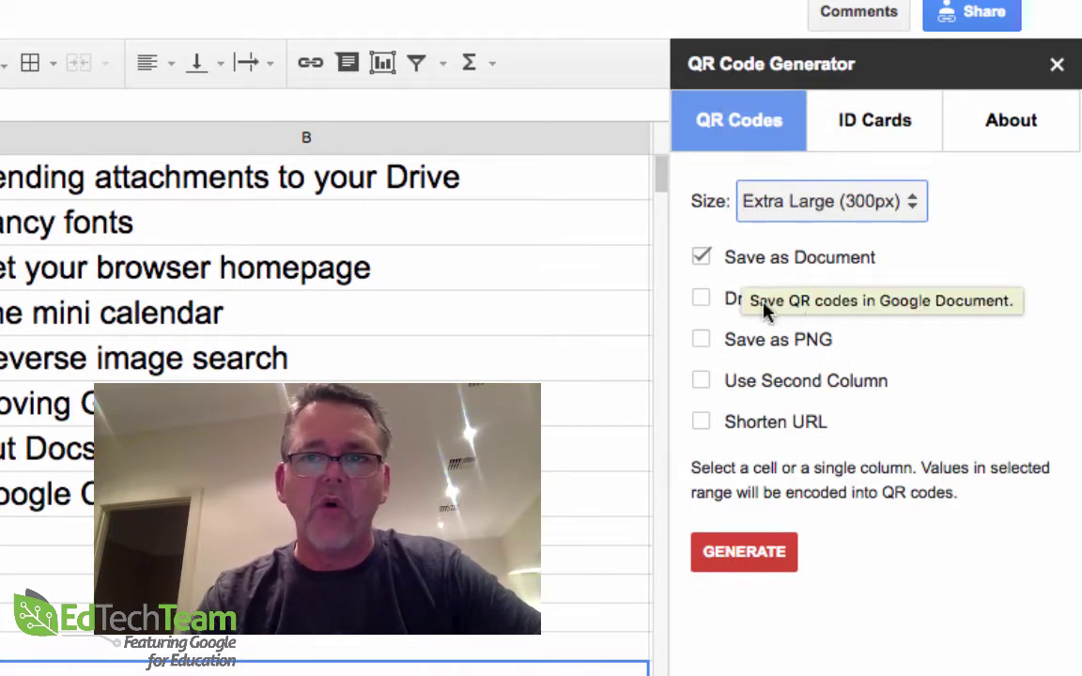
pyautogui.click(703, 258)
pyautogui.click(699, 340)
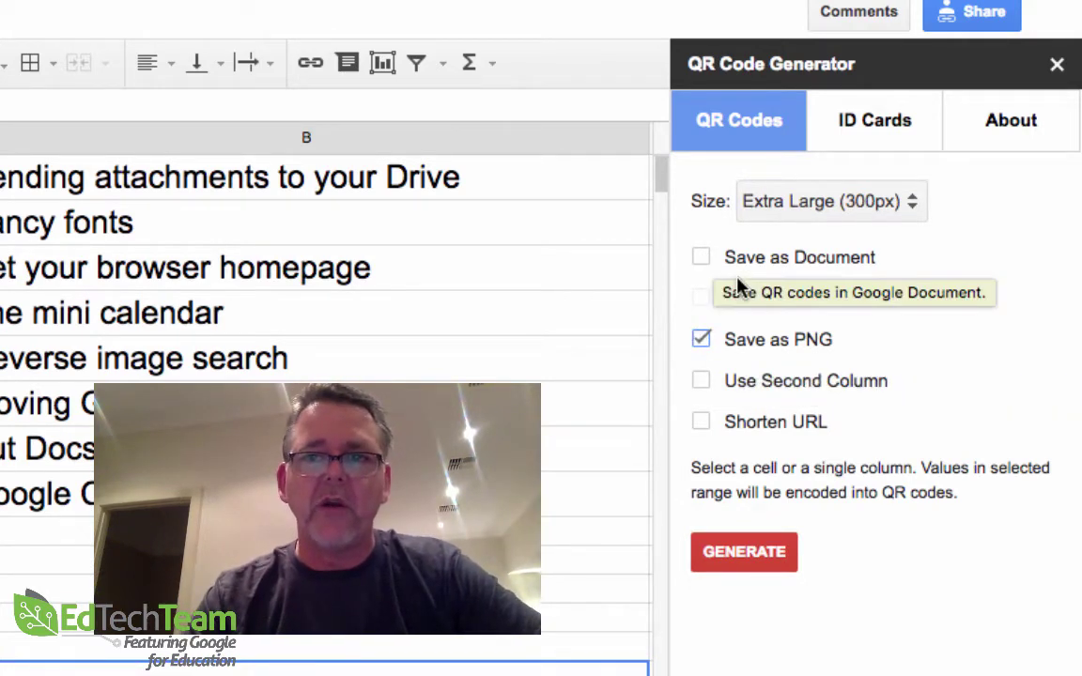
# Check both Save as Document and Save as PNG, leaving Draw Border unchecked.
pyautogui.press('space')
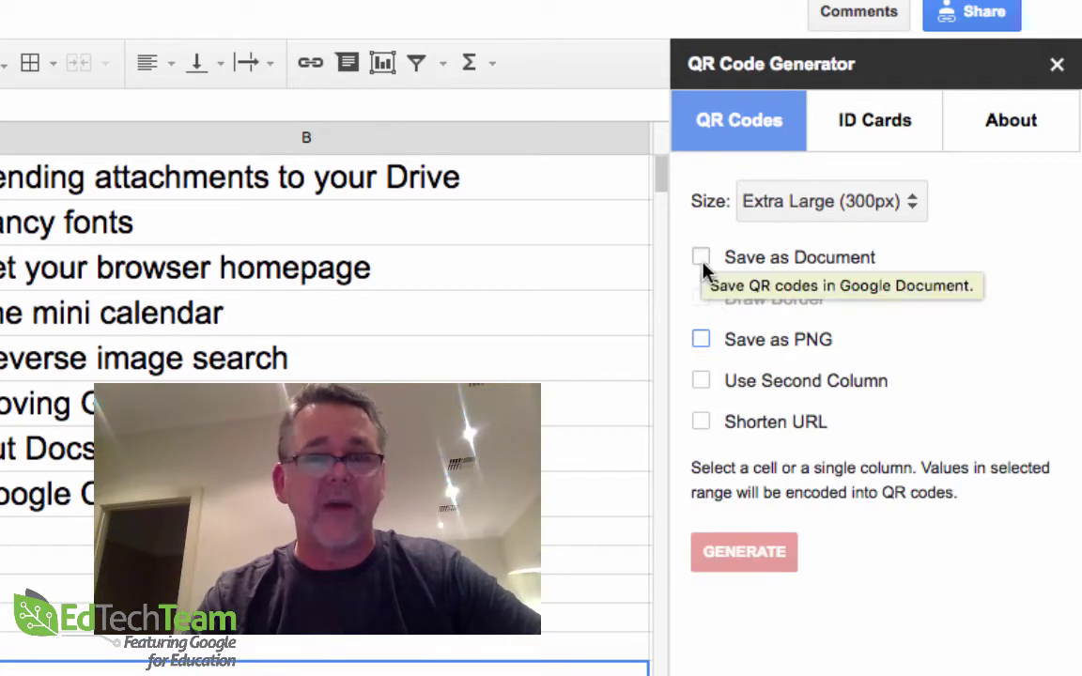
pyautogui.click(702, 261)
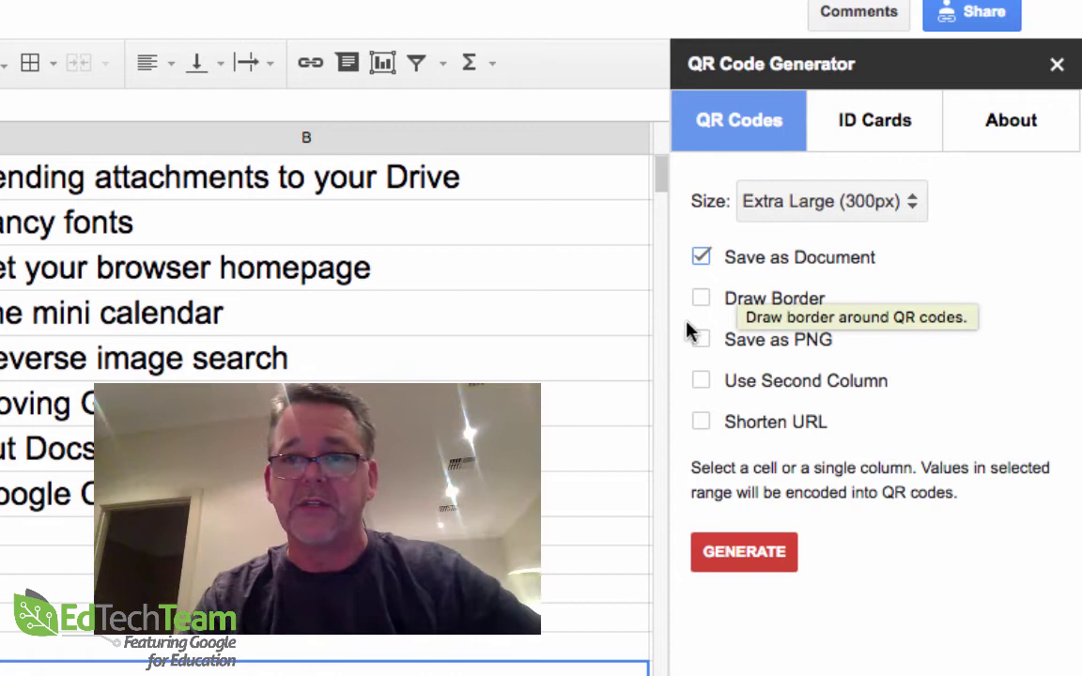
pyautogui.press('space')
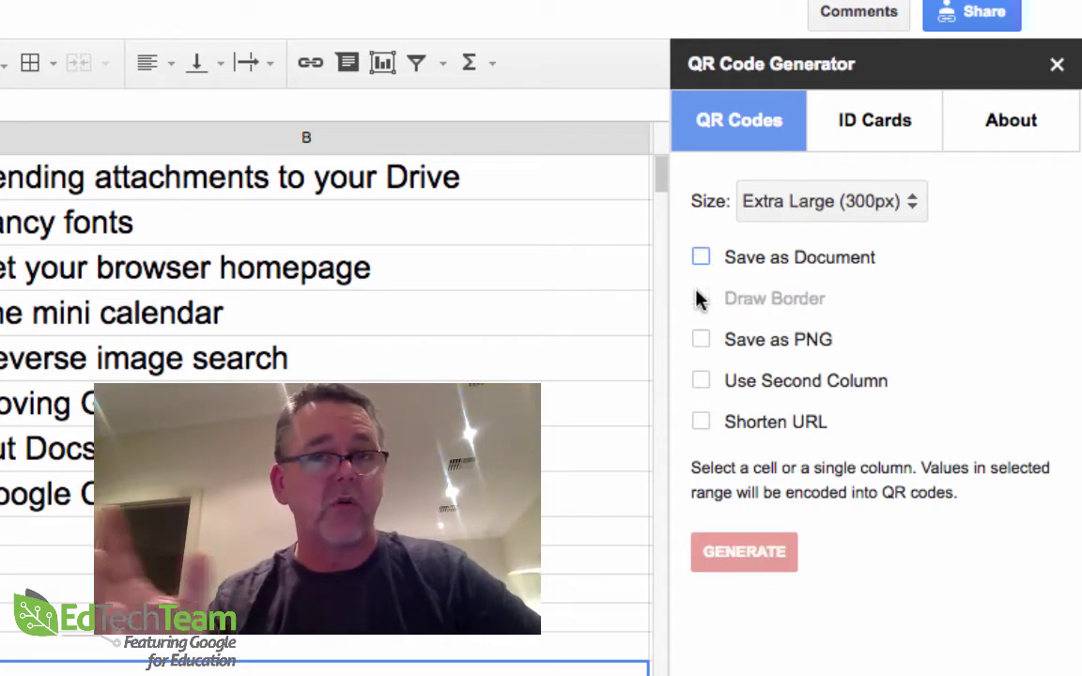
pyautogui.press('Tab')
pyautogui.press('space')
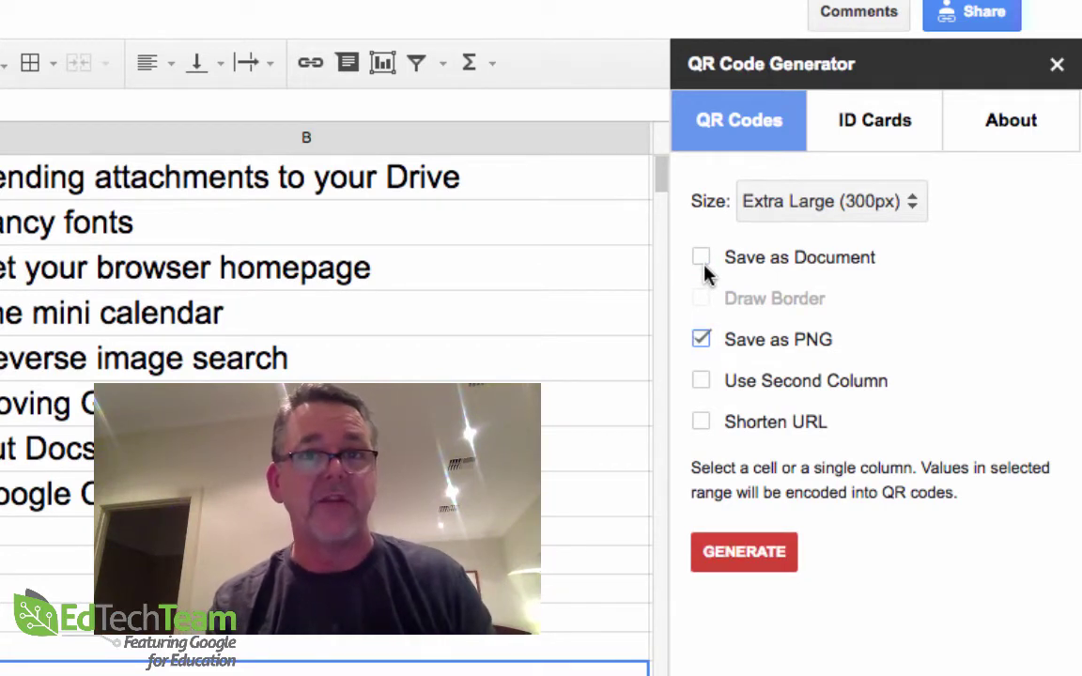
pyautogui.click(703, 266)
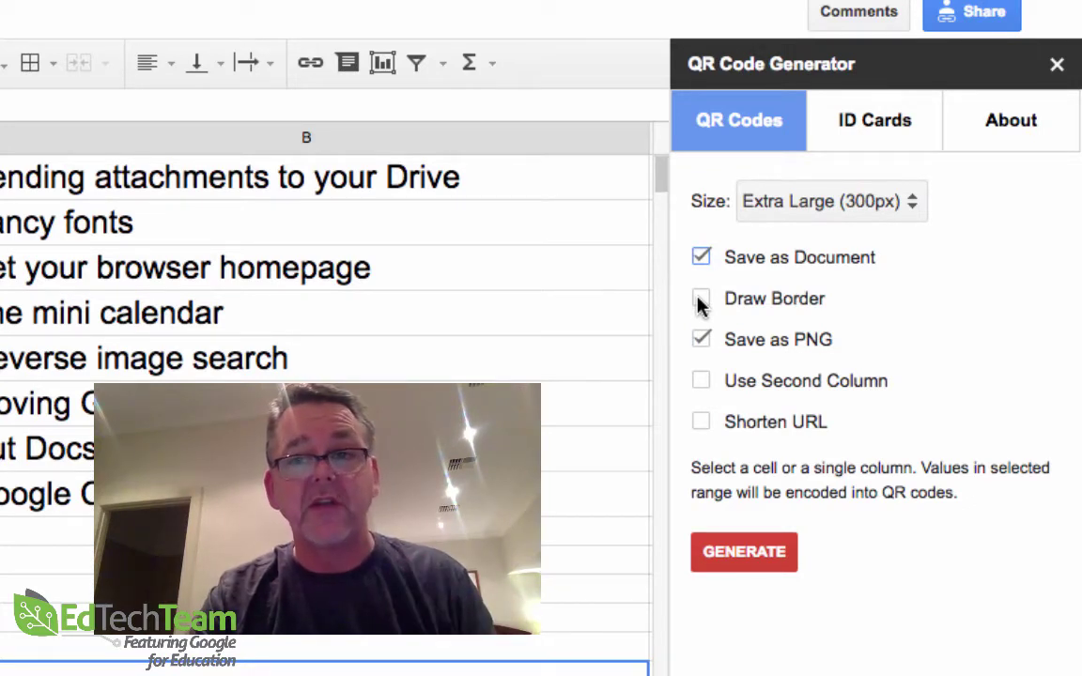
pyautogui.click(701, 300)
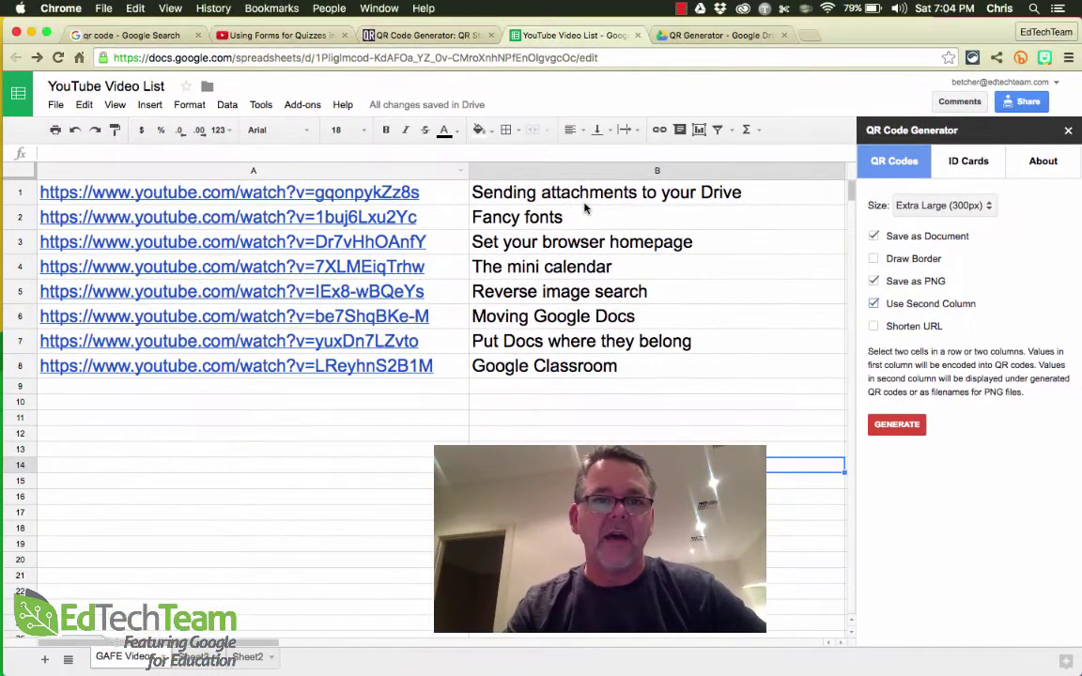
# Select URL and title columns A and B, then enable Shorten URL for the codes.
pyautogui.hotkey('ctrl', 'Home')
pyautogui.hotkey('ctrl', 'space')
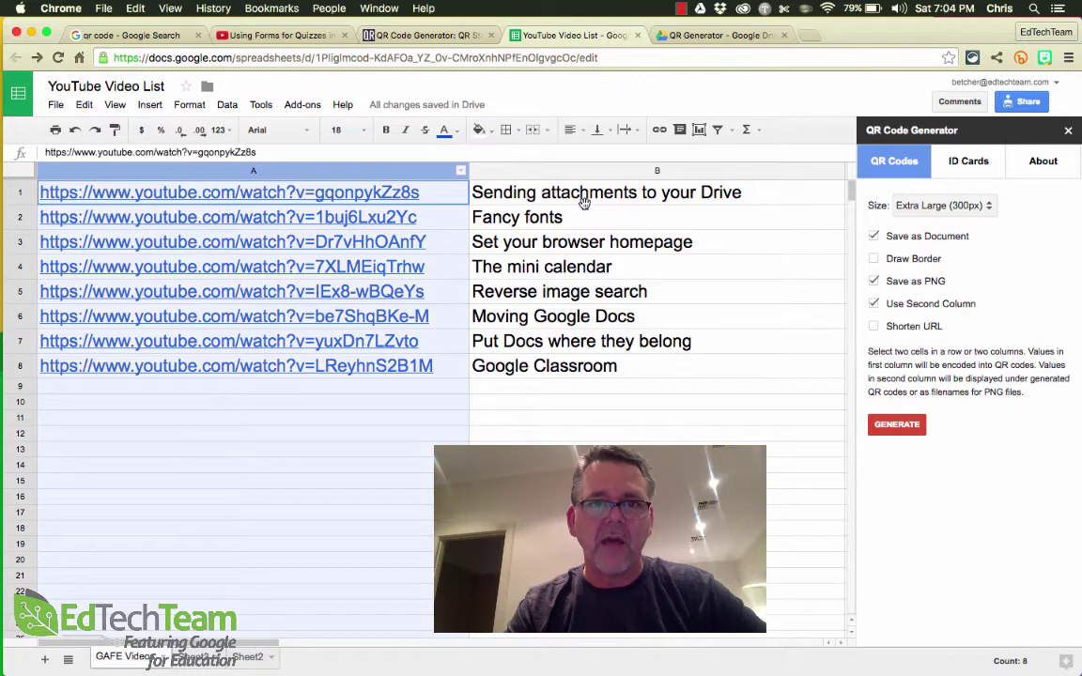
pyautogui.hotkey('shift', 'Right')
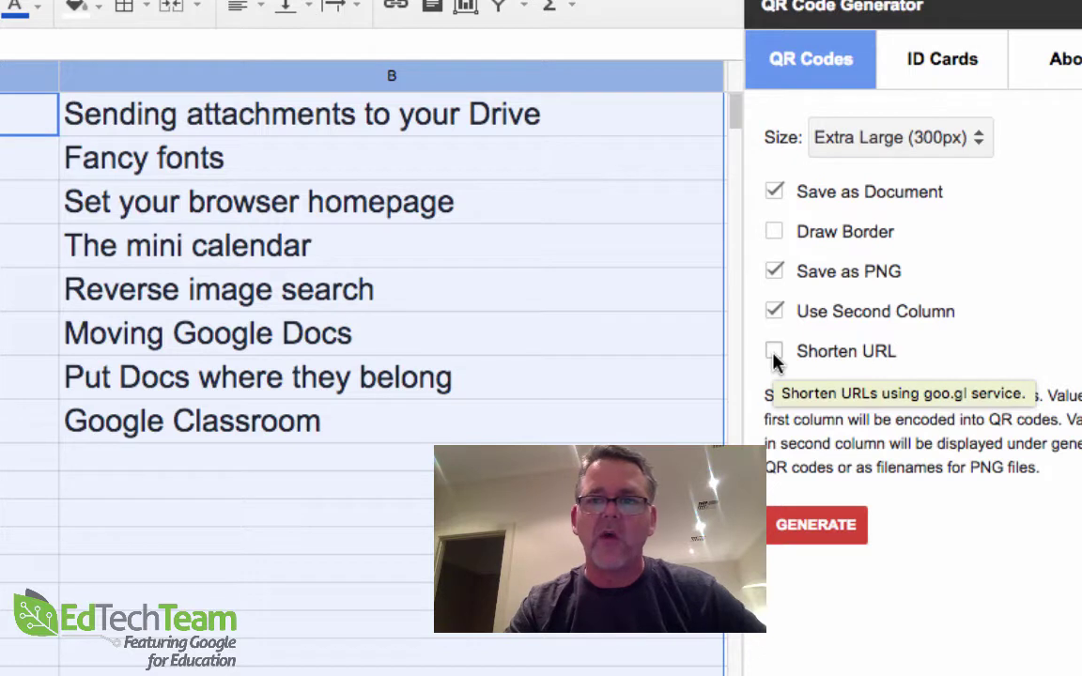
pyautogui.click(774, 354)
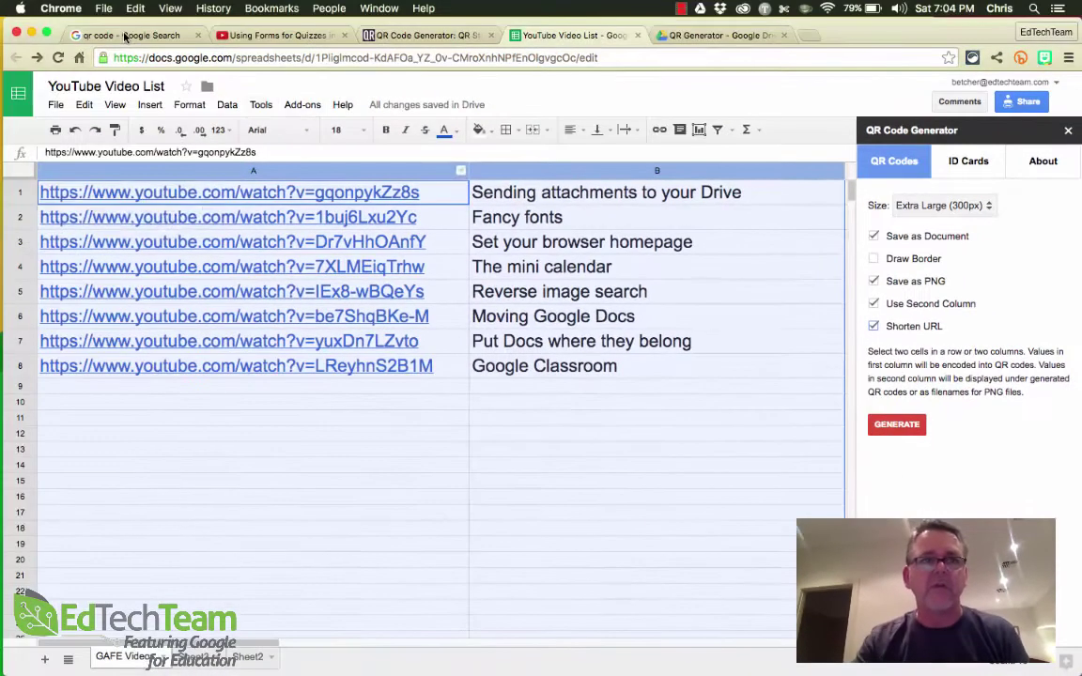
pyautogui.click(125, 36)
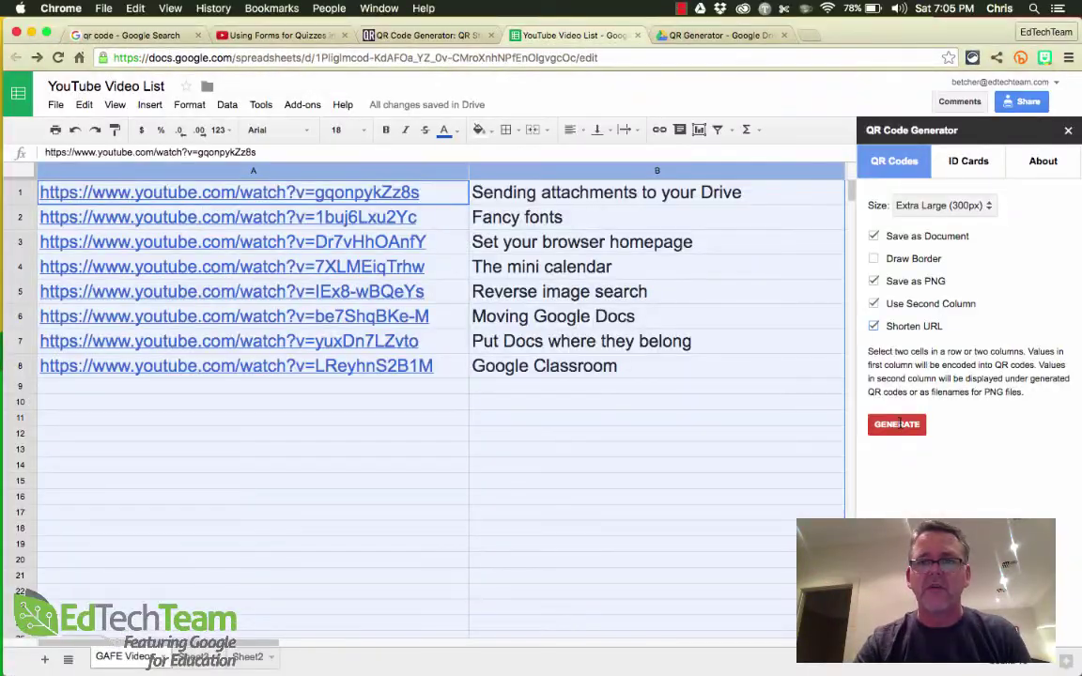
# Generate the title-labelled QR codes into the Doc 'QR Codes 09.04.2016 19:05:52'.
pyautogui.click(898, 424)
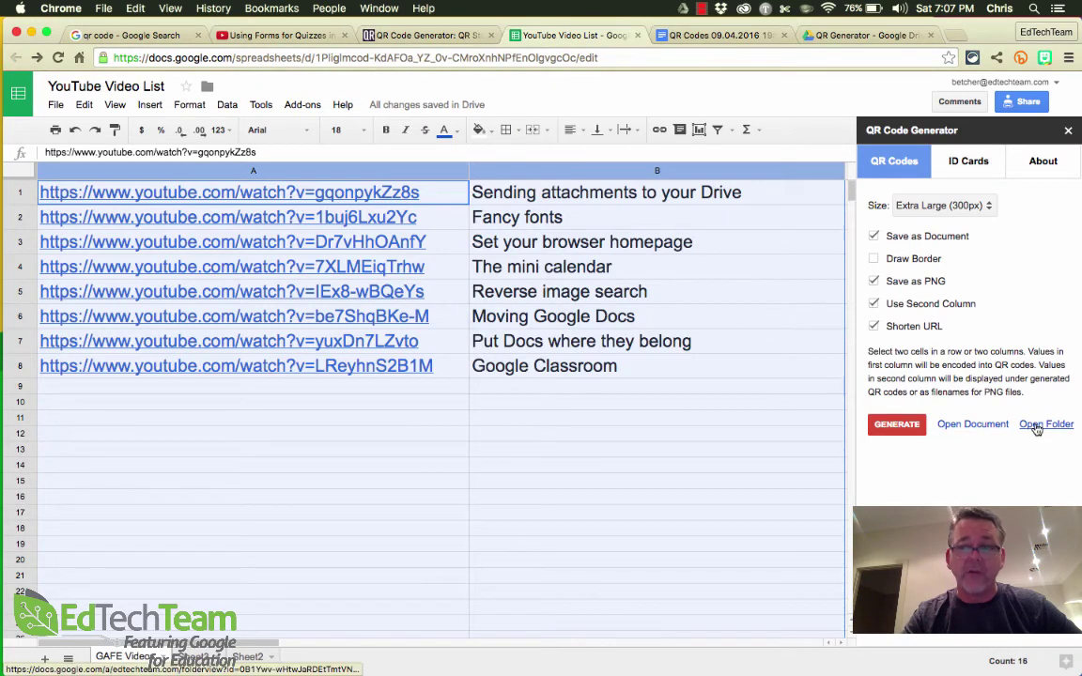
# Open the Drive folder 'QR Codes 09.04.2016 19:05:53' holding the PNG codes.
pyautogui.click(1036, 424)
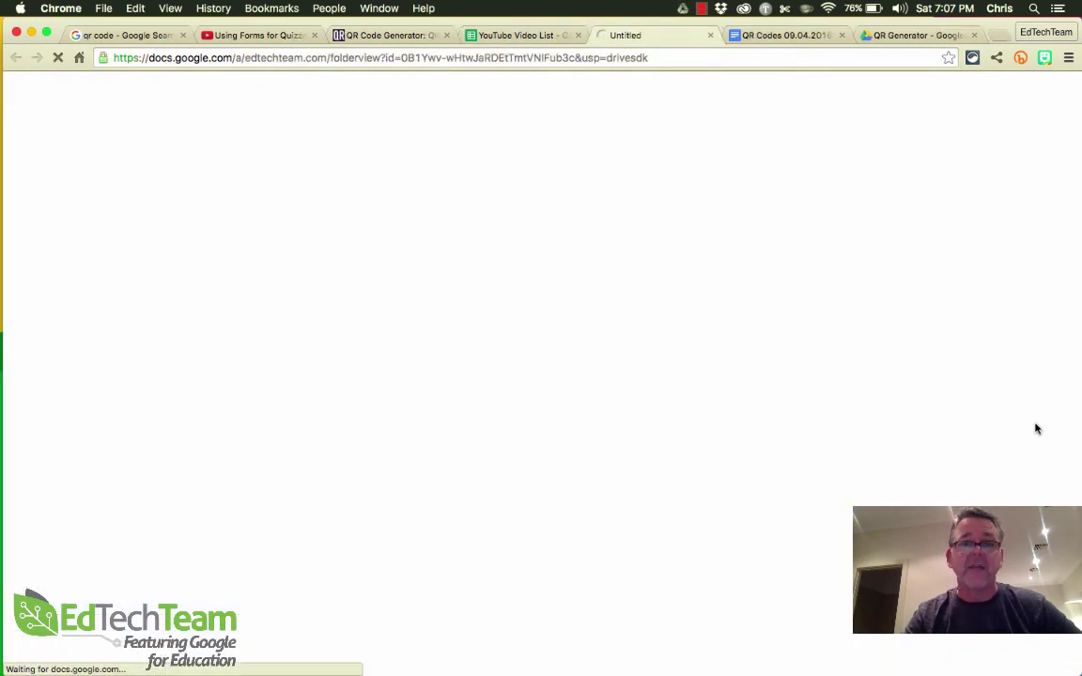